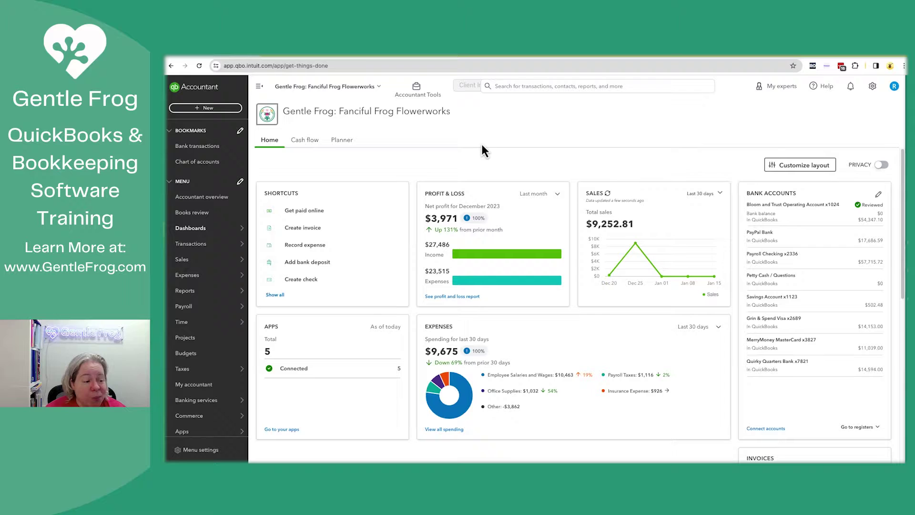
# - Open the Expenses Vendors list and scroll down to Sparkle Clean Janitorial
pyautogui.moveTo(210, 261)
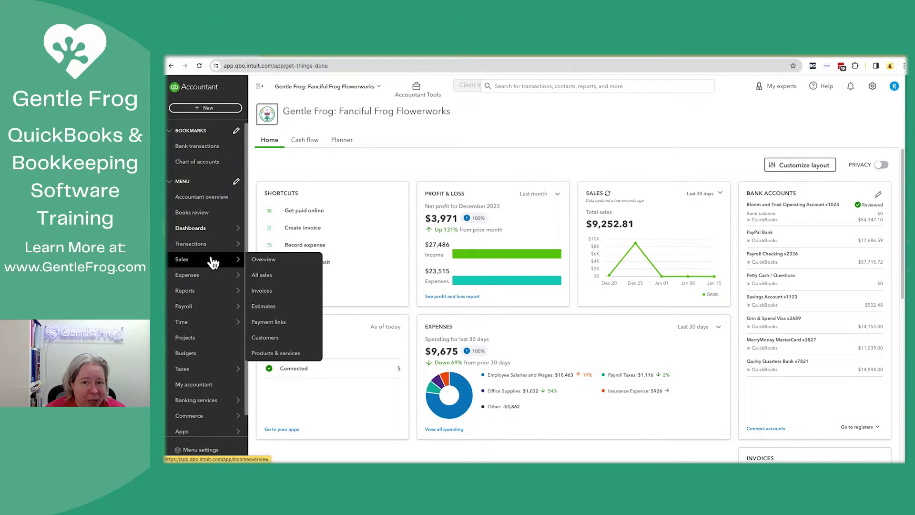
pyautogui.moveTo(211, 285)
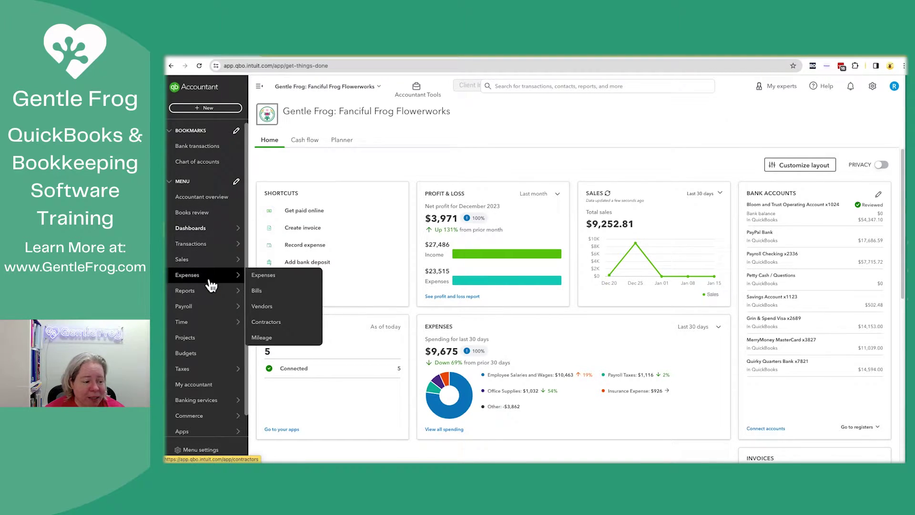
pyautogui.click(272, 307)
pyautogui.click(381, 264)
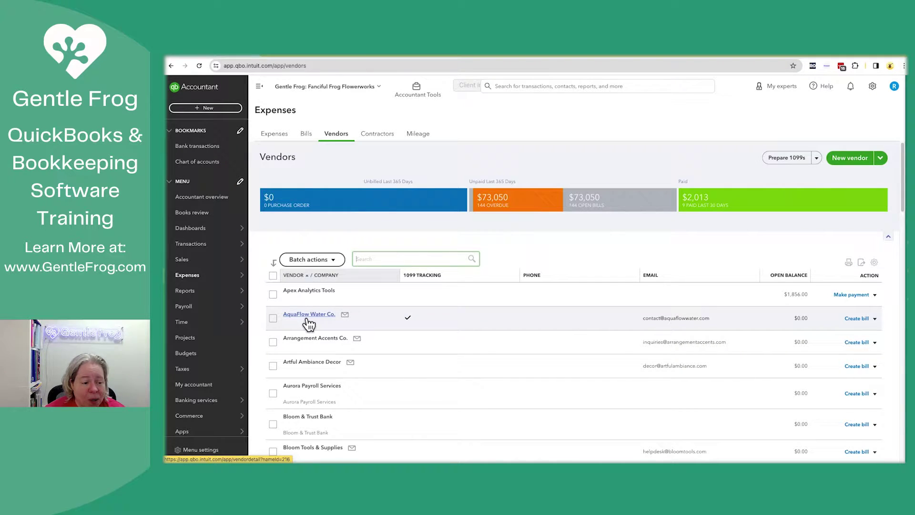
pyautogui.scroll(-5, 398, 348)
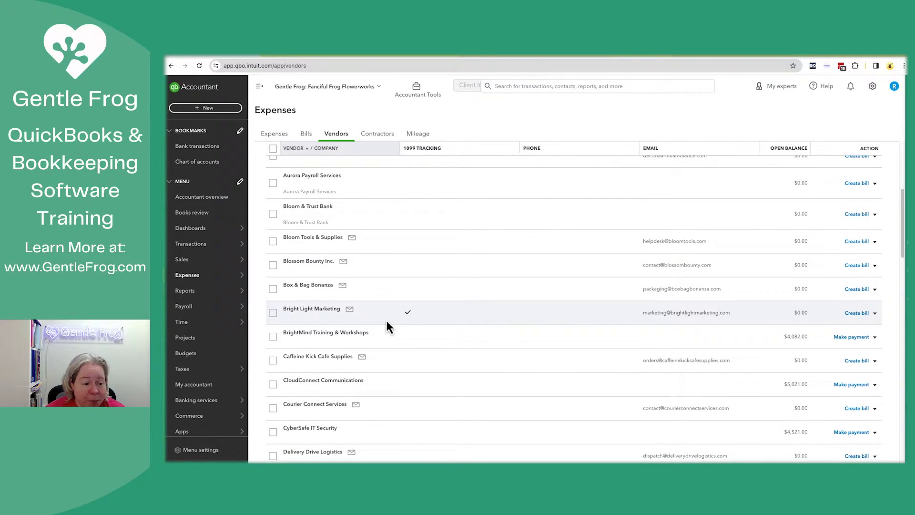
pyautogui.scroll(-15, 387, 324)
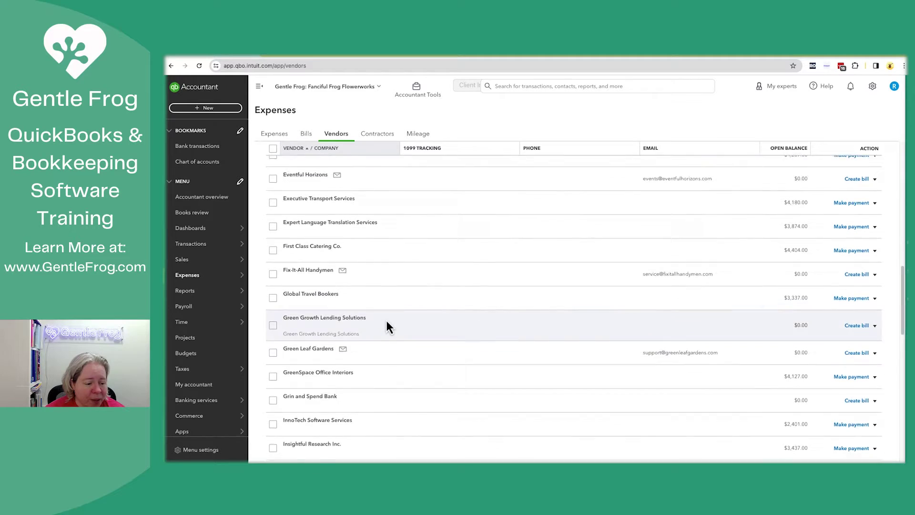
pyautogui.scroll(-10, 387, 324)
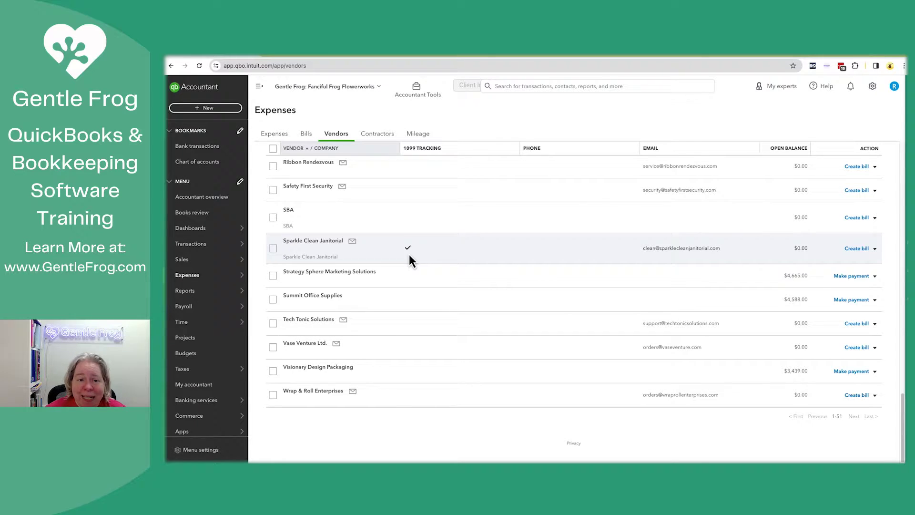
# - Edit Sparkle Clean Janitorial and save it with 'Track payments for 1099' checked
pyautogui.click(329, 247)
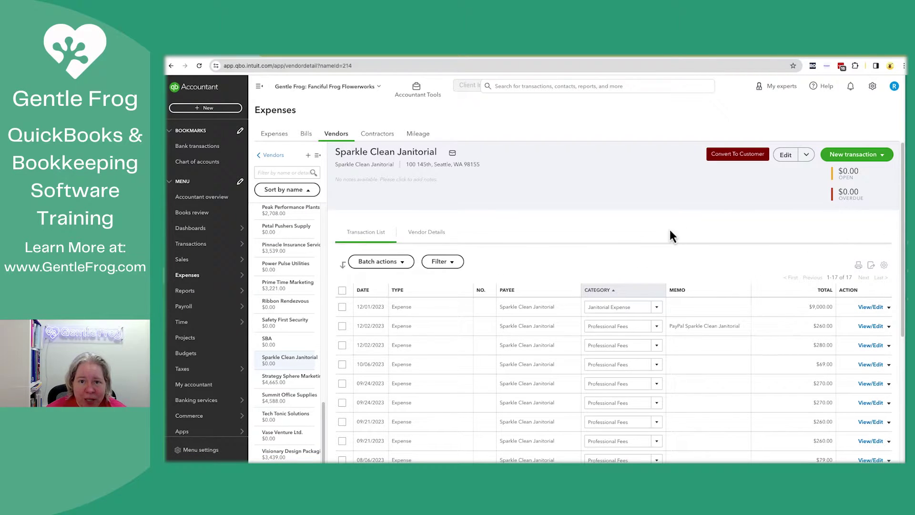
pyautogui.click(785, 155)
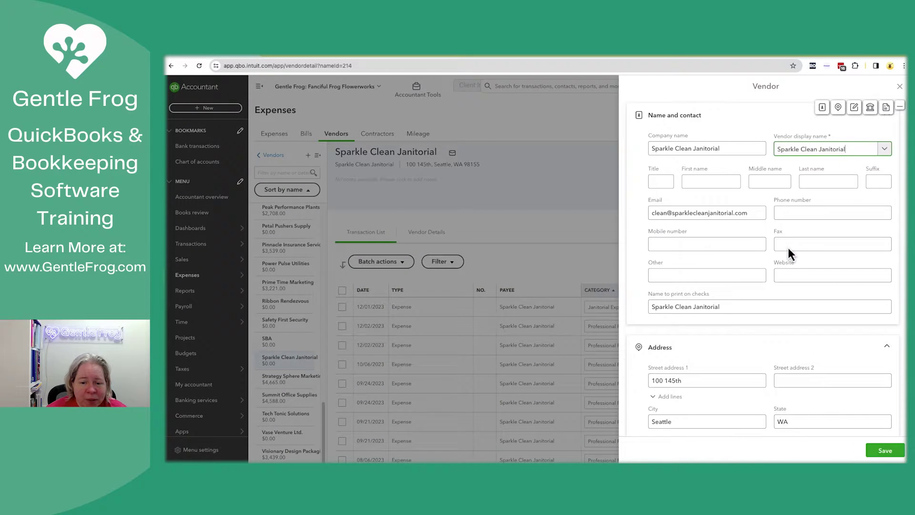
pyautogui.scroll(-4, 788, 246)
pyautogui.scroll(-6, 788, 246)
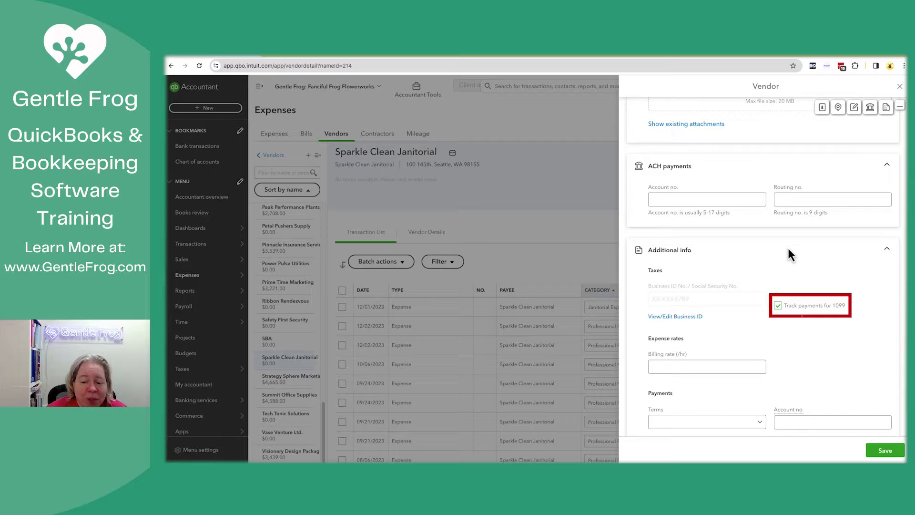
pyautogui.click(885, 452)
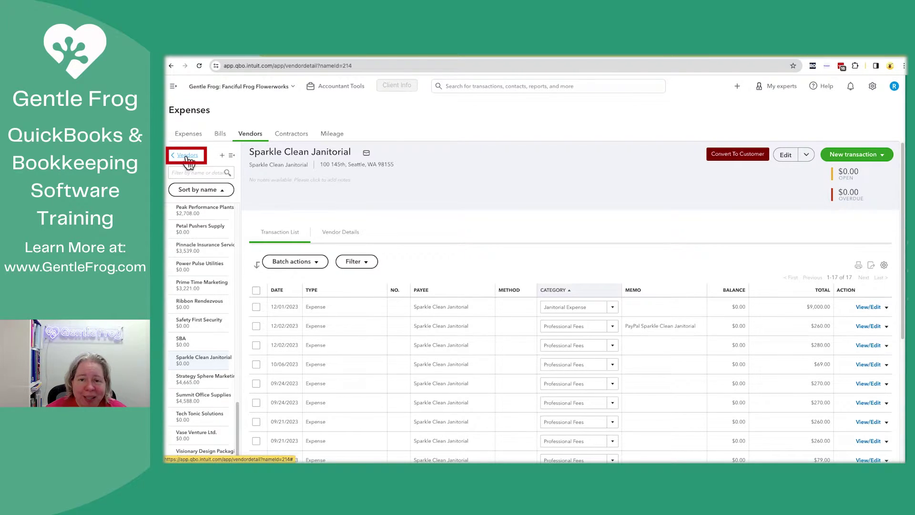
# - From the vendor list, launch Prepare 1099s and confirm company info to begin filing
pyautogui.click(187, 157)
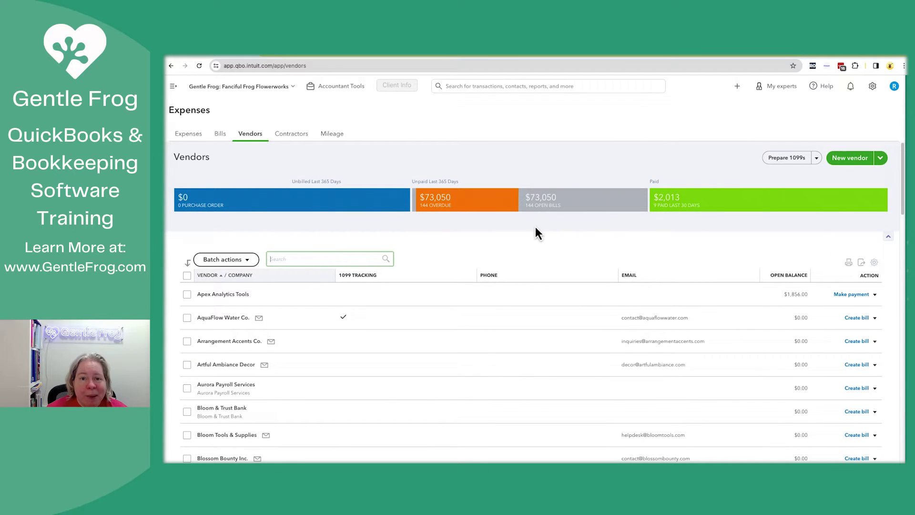
pyautogui.click(787, 160)
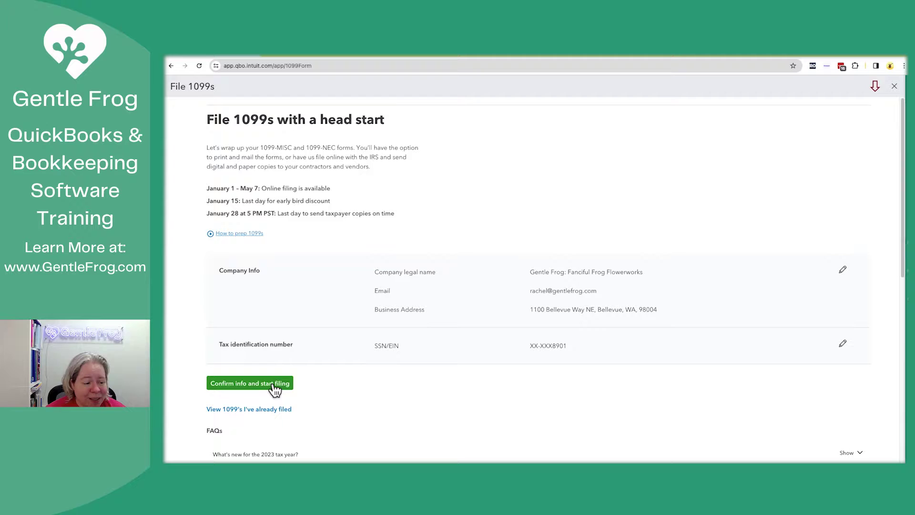
pyautogui.click(275, 388)
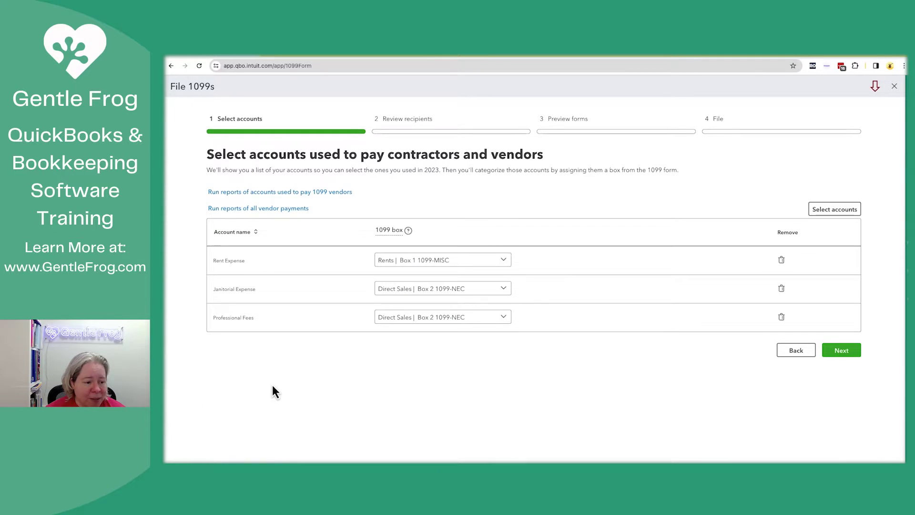
pyautogui.click(845, 212)
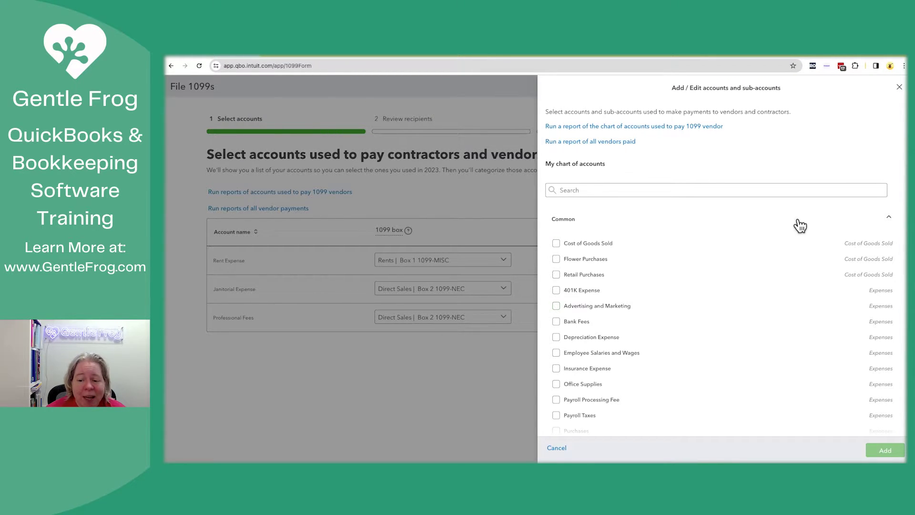
pyautogui.click(450, 345)
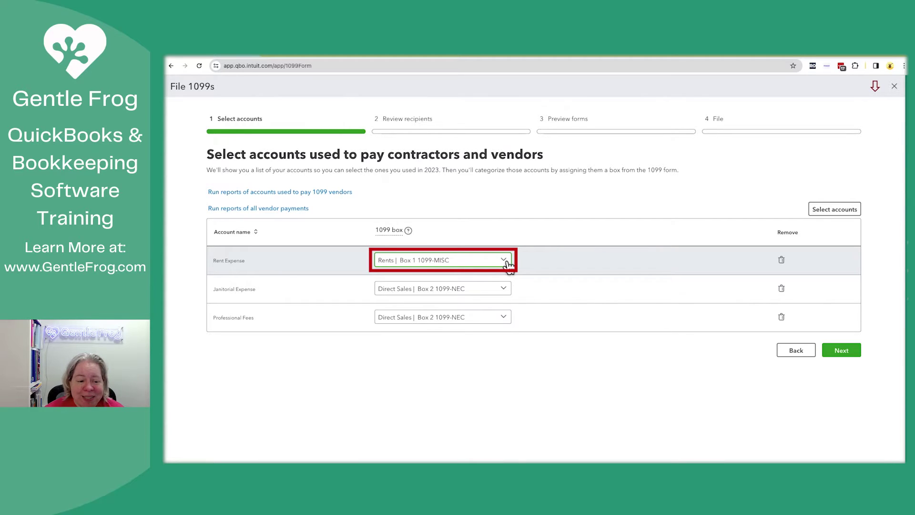
# - Keep Rent Expense on 'Rents | Box 1 1099-MISC' and continue to Review recipients
pyautogui.click(507, 262)
pyautogui.click(465, 310)
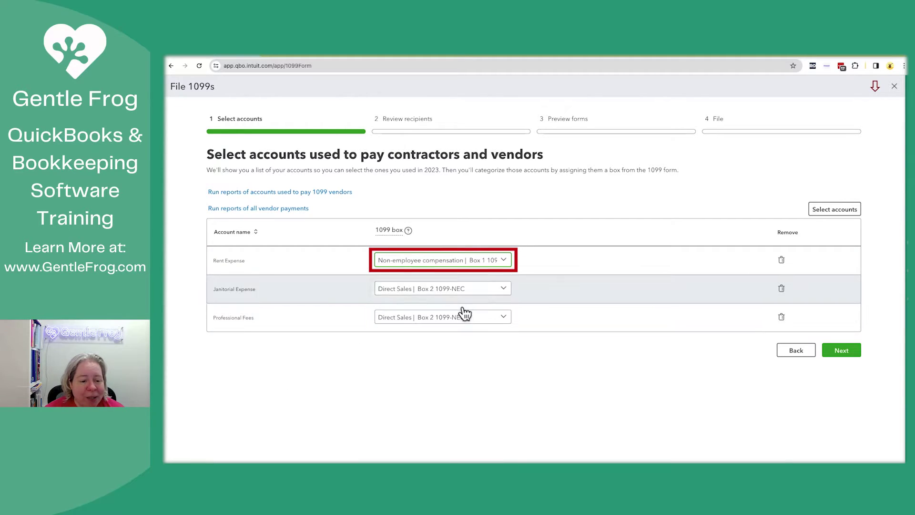
pyautogui.click(506, 262)
pyautogui.click(418, 288)
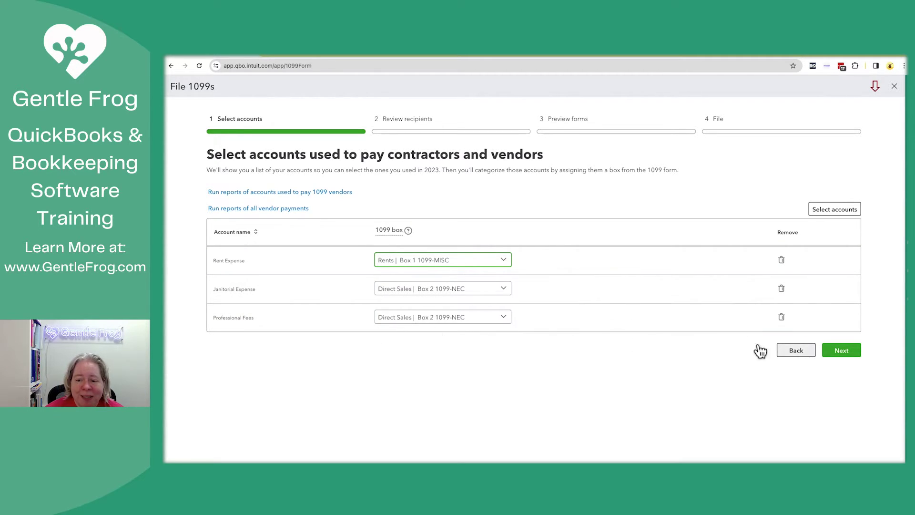
pyautogui.click(852, 352)
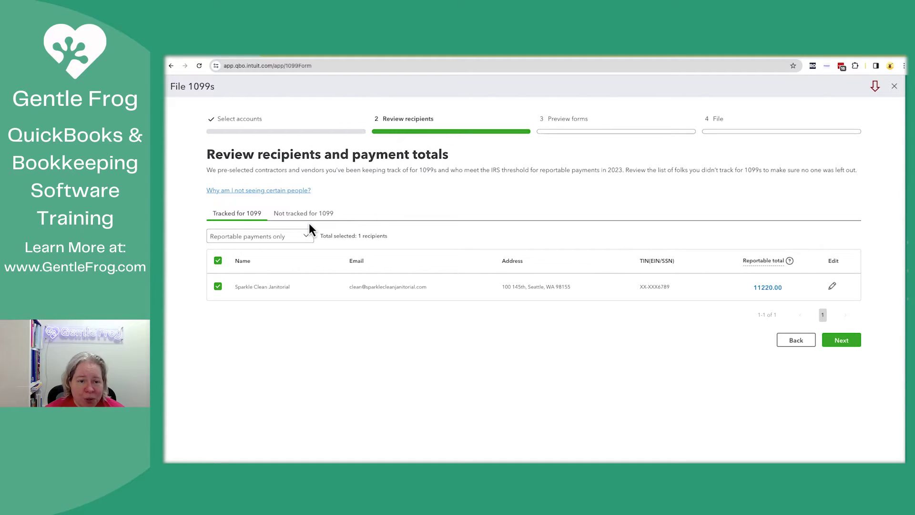
# - Switch the filter to Non-reportable, then Reportable, and edit Sparkle Clean Janitorial's details
pyautogui.click(234, 220)
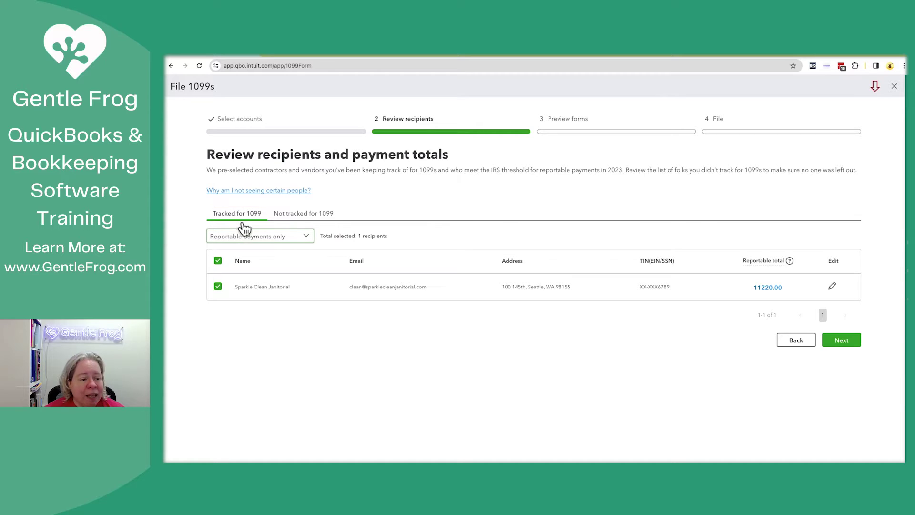
pyautogui.click(276, 241)
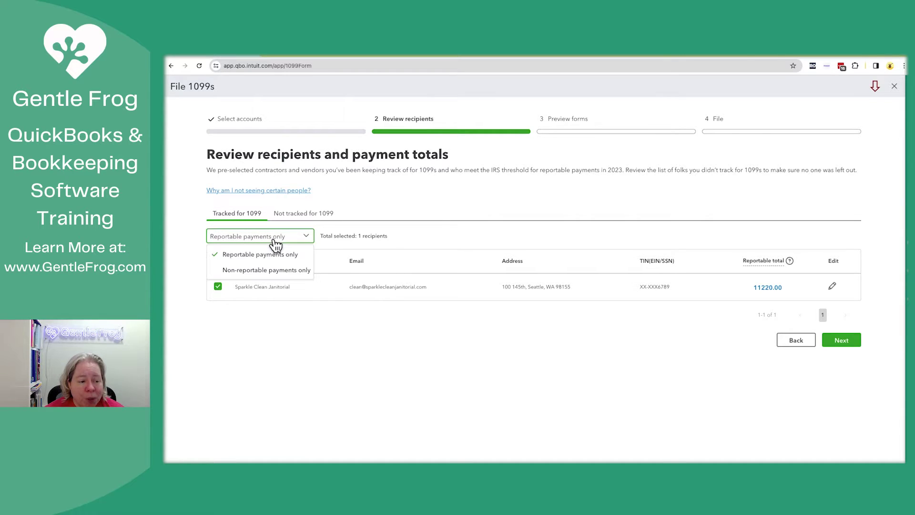
pyautogui.click(275, 270)
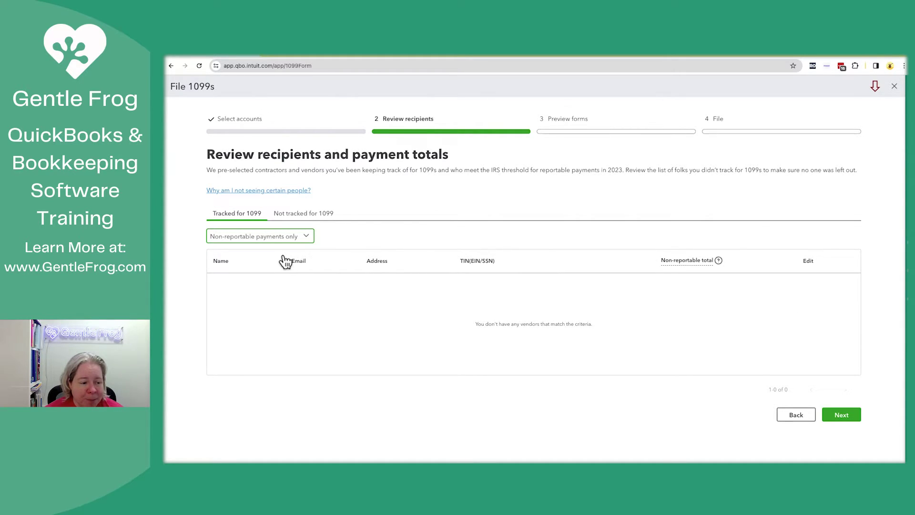
pyautogui.click(296, 238)
pyautogui.click(285, 253)
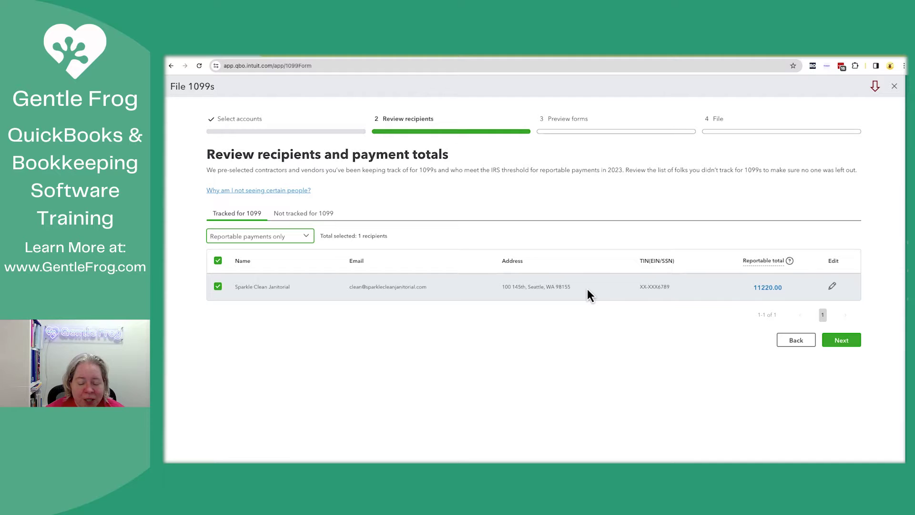
pyautogui.click(832, 287)
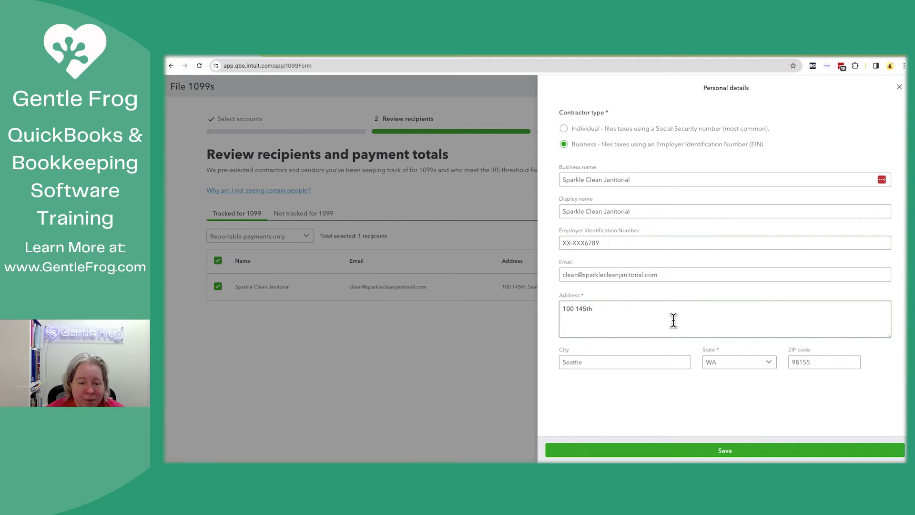
# - Close the details panel and open the transaction report behind the 11220.00 reportable total
pyautogui.click(540, 353)
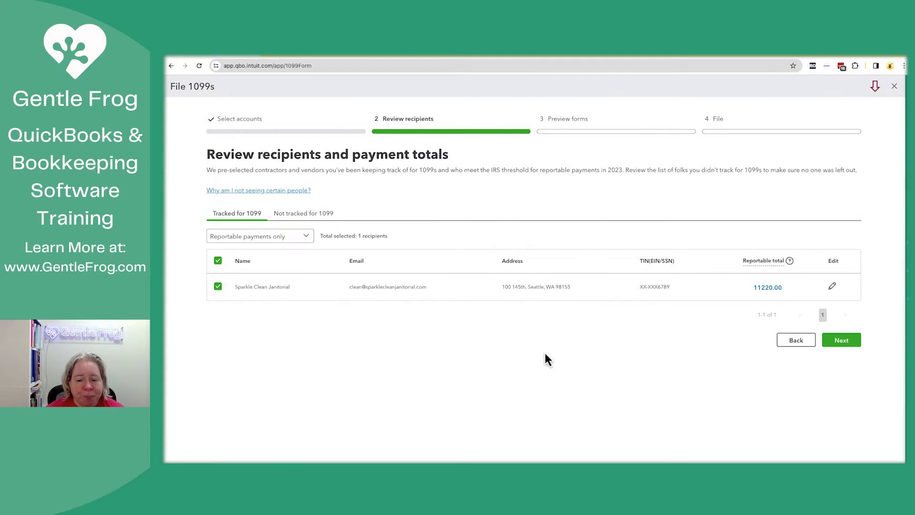
pyautogui.click(773, 288)
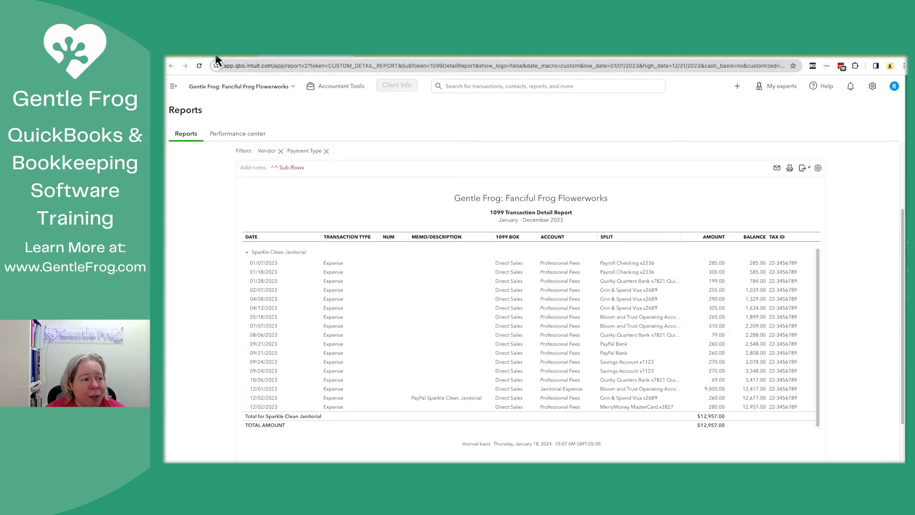
pyautogui.hotkey('ctrl', 'w')
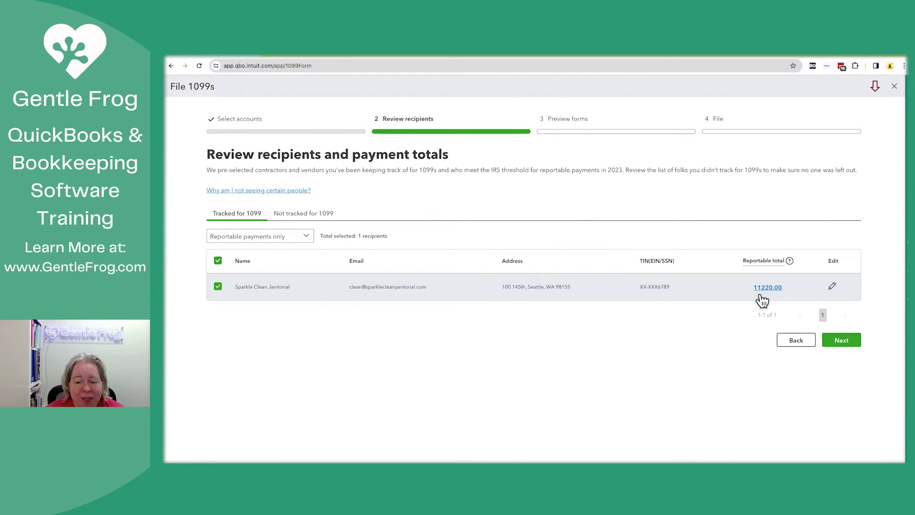
pyautogui.click(311, 56)
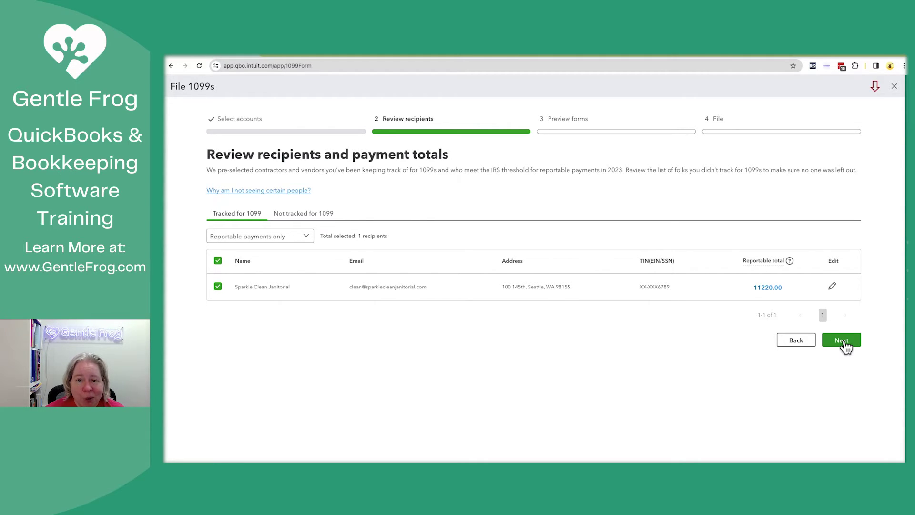
# - Add the vendor with 458.00 paid and Green Growth Lending Solutions to the tracked list
pyautogui.click(323, 217)
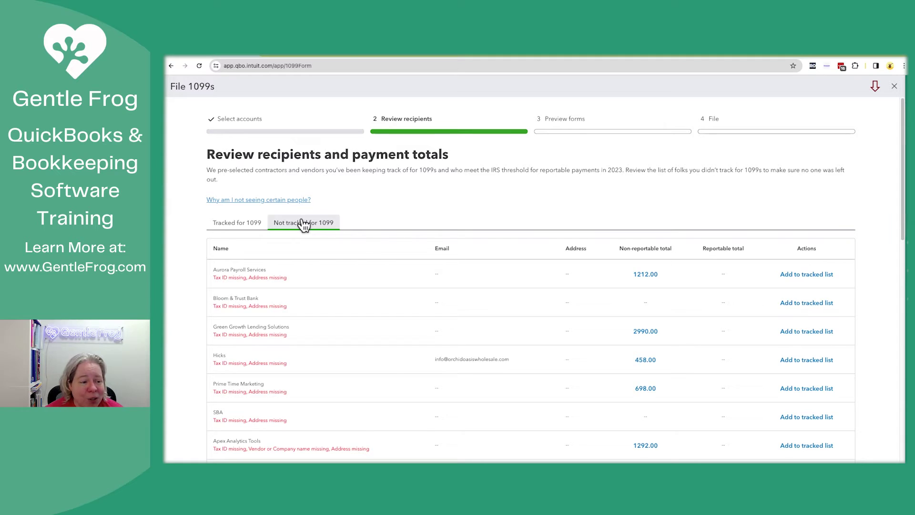
pyautogui.click(242, 224)
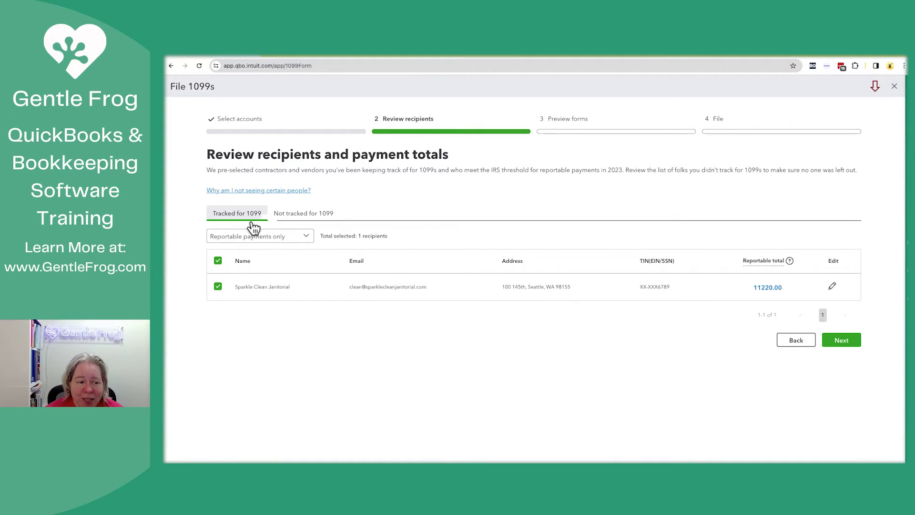
pyautogui.click(301, 216)
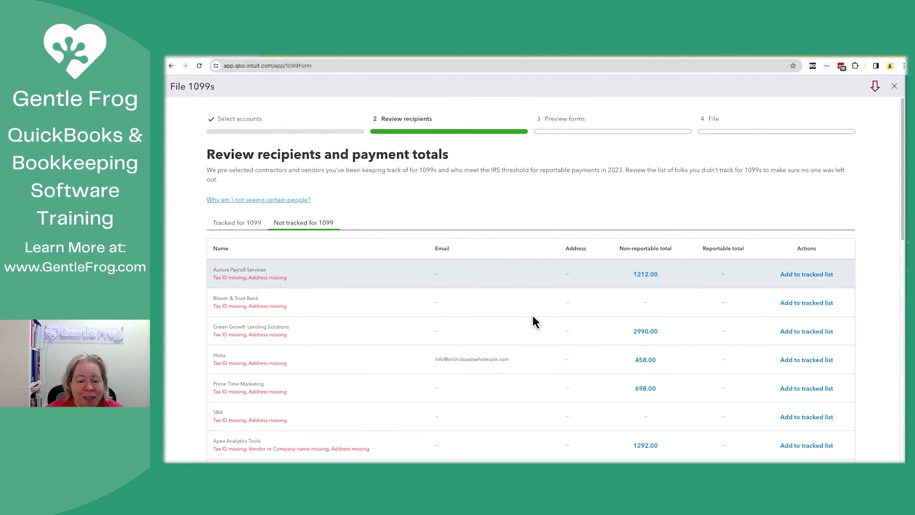
pyautogui.scroll(-1, 587, 339)
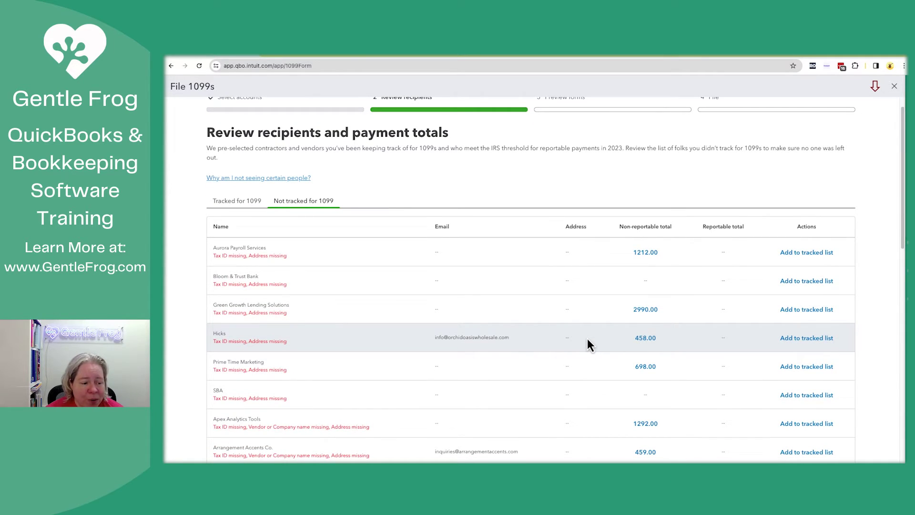
pyautogui.click(808, 338)
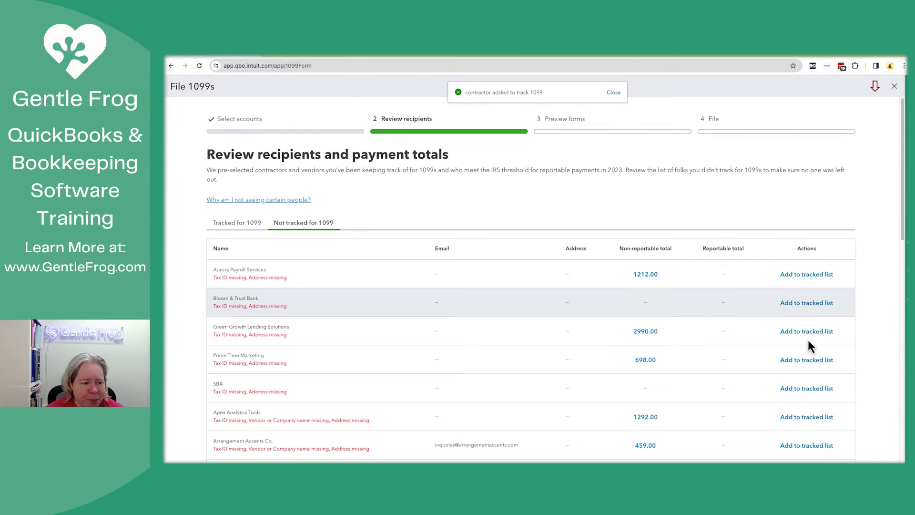
pyautogui.click(804, 333)
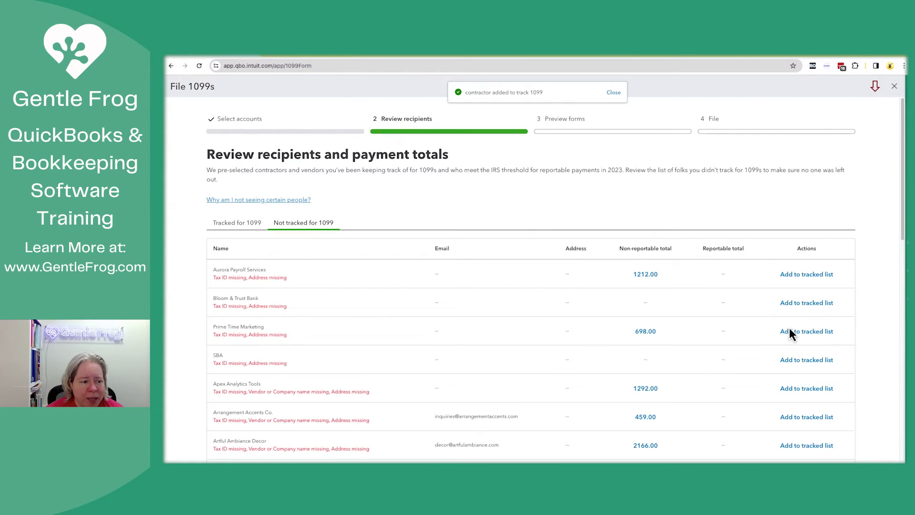
# - Check tracked vendors filtered to non-reportable payments, then return to the untracked list
pyautogui.click(242, 220)
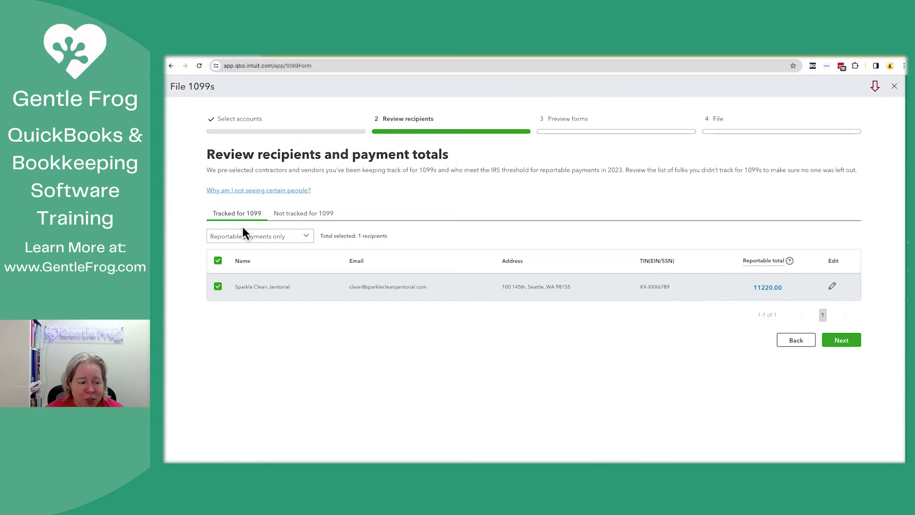
pyautogui.click(299, 243)
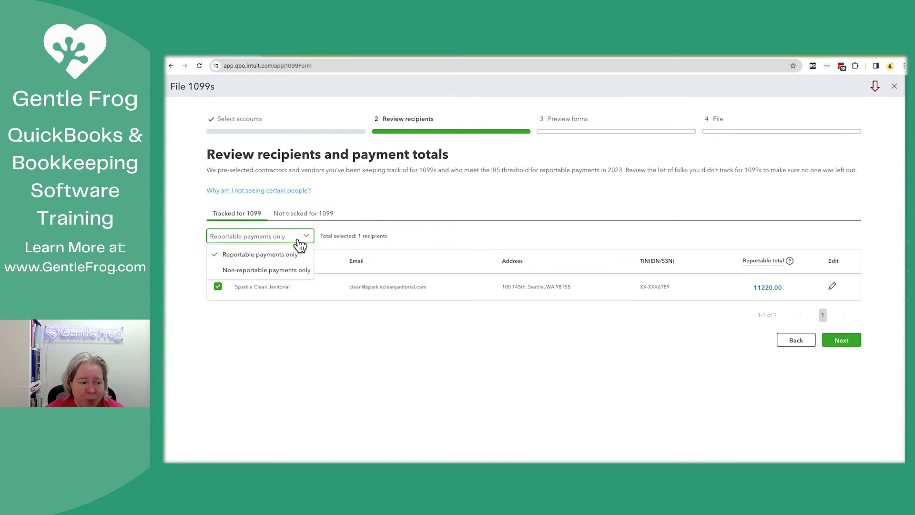
pyautogui.click(283, 268)
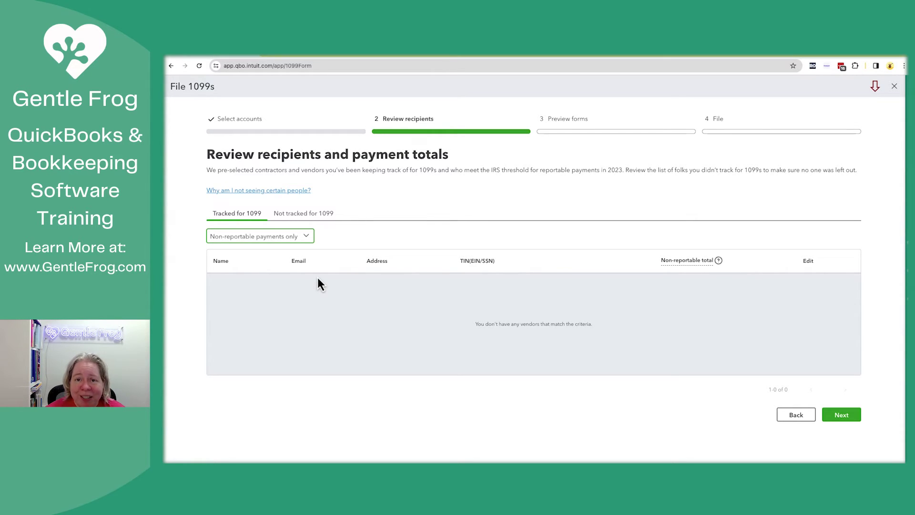
pyautogui.click(314, 217)
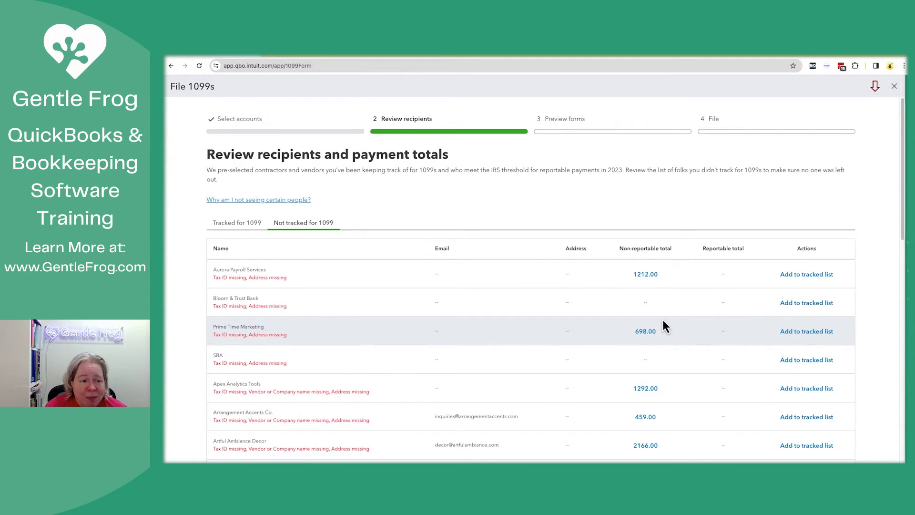
# - Revisit Select accounts to review Janitorial Expense's 1099 box, then return to Review recipients
pyautogui.click(239, 119)
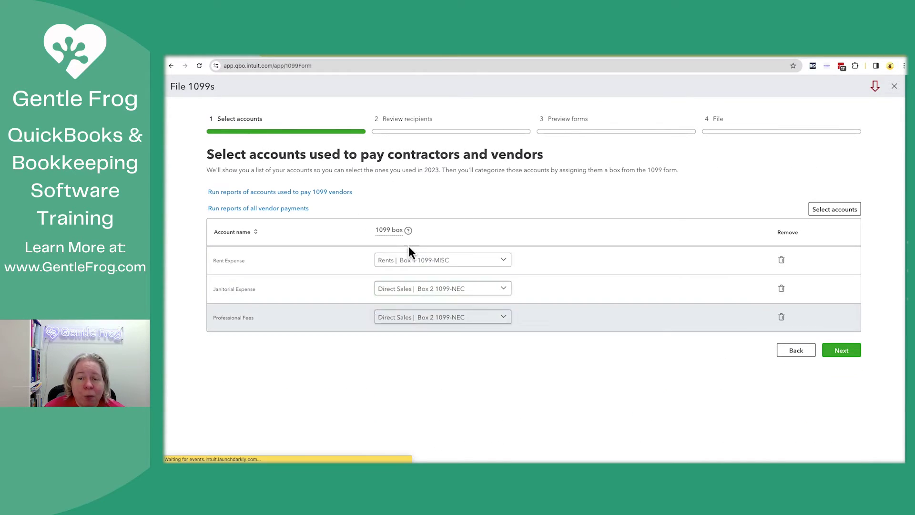
pyautogui.click(455, 282)
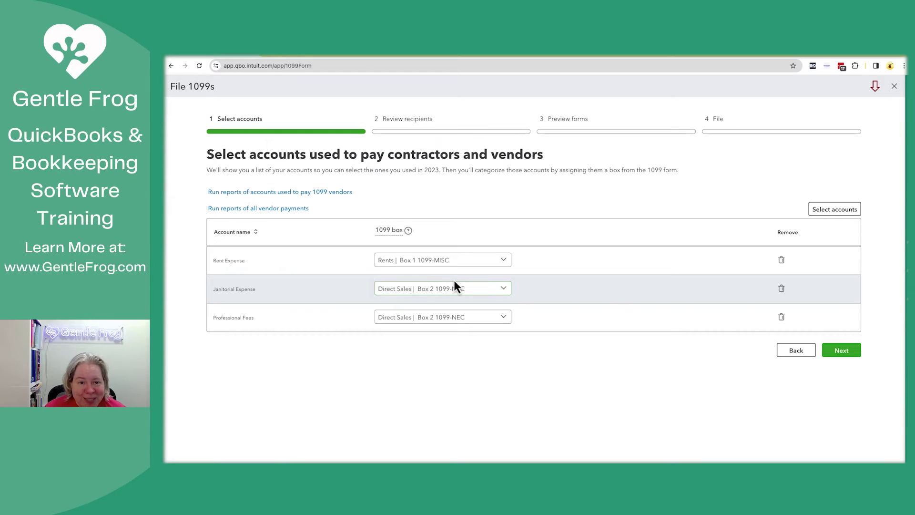
pyautogui.click(835, 210)
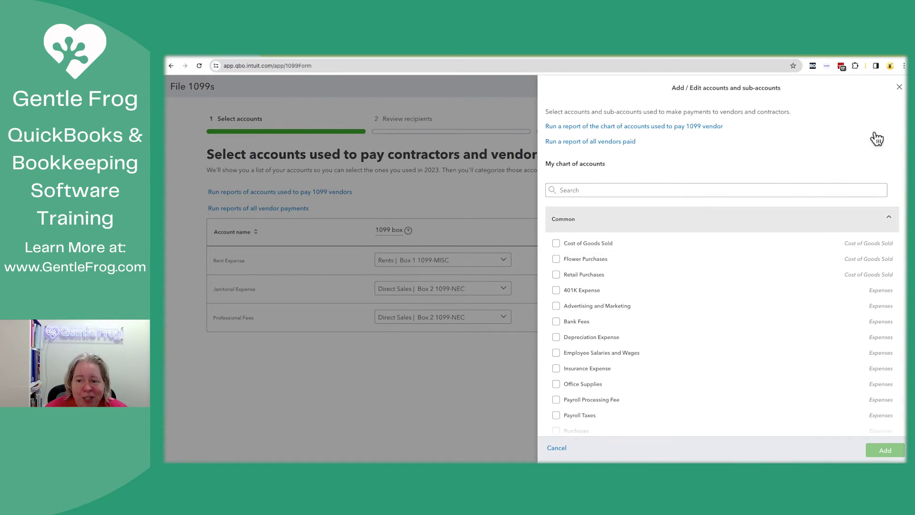
pyautogui.click(899, 87)
pyautogui.click(846, 351)
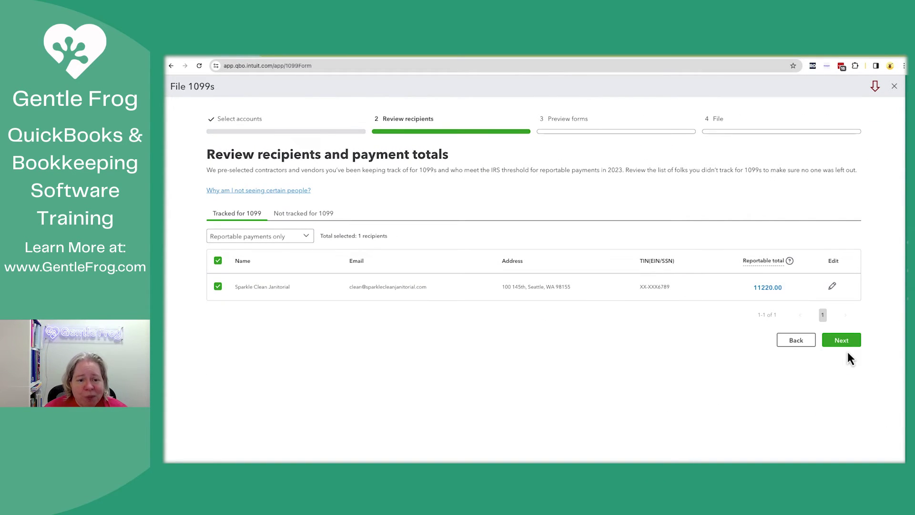
# - Advance to Preview forms and inspect Sparkle Clean Janitorial's 1099-NEC PDF before closing it
pyautogui.click(842, 342)
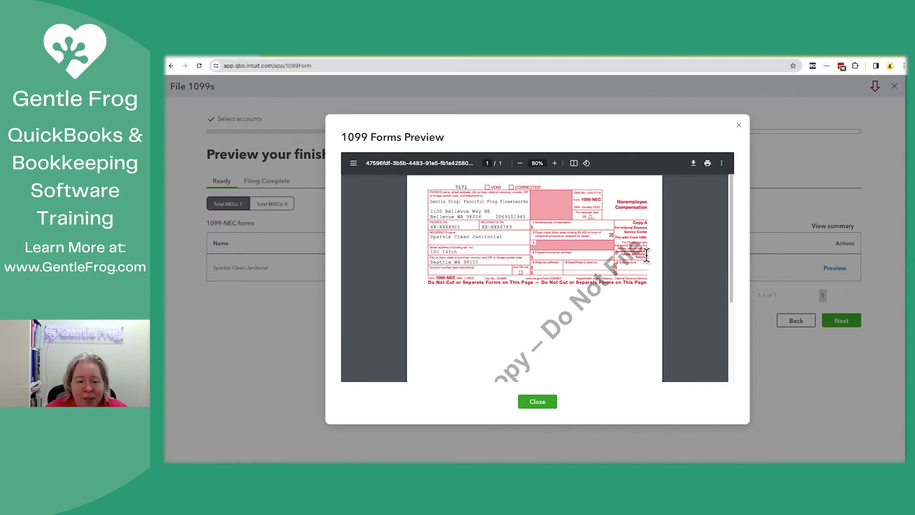
pyautogui.moveTo(553, 224); pyautogui.dragTo(602, 225)
pyautogui.click(548, 226)
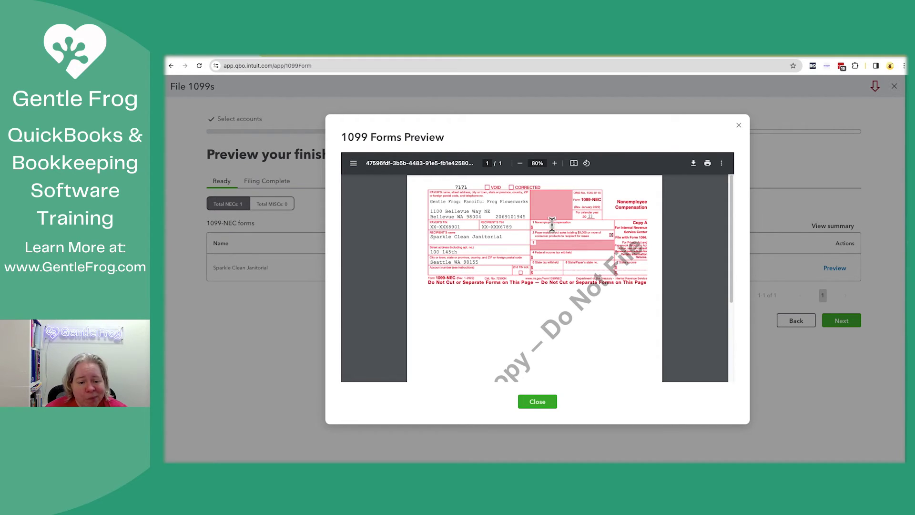
pyautogui.click(739, 127)
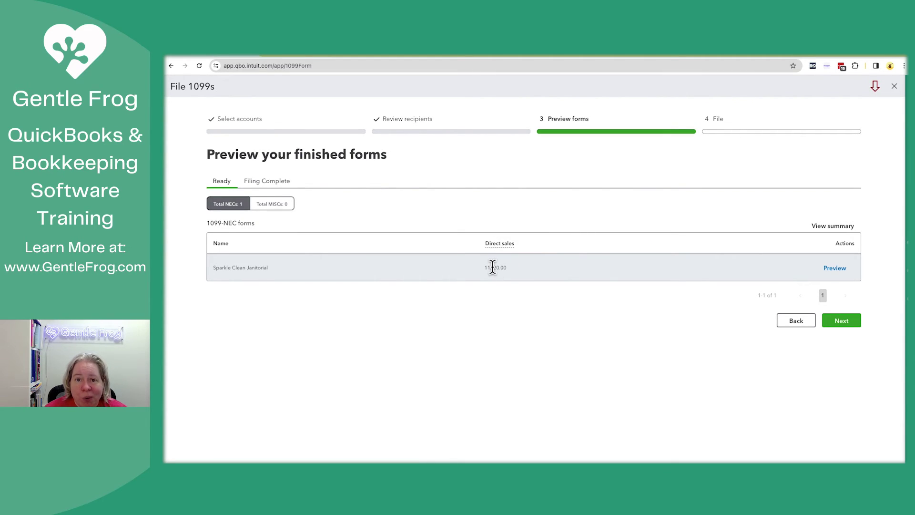
# - Show the empty 1099-MISC list (Total MISCs: 0) and continue to the File step
pyautogui.click(286, 208)
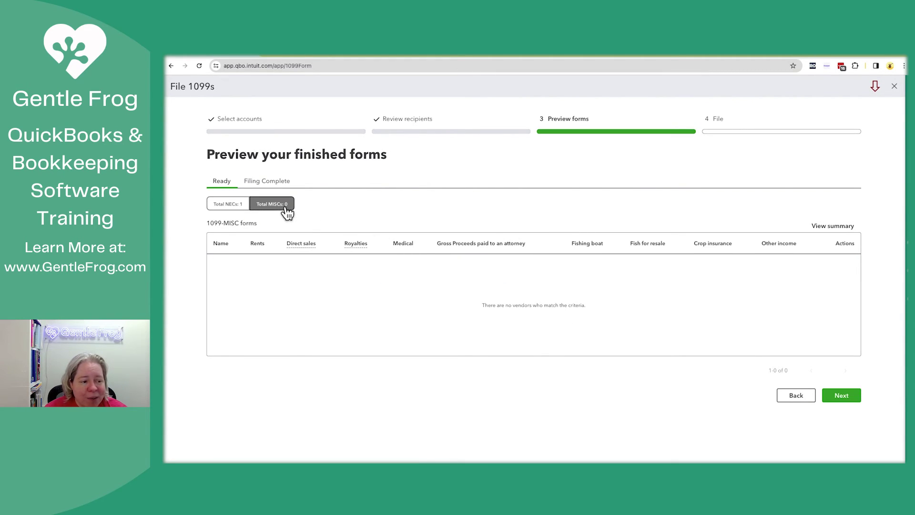
pyautogui.click(849, 397)
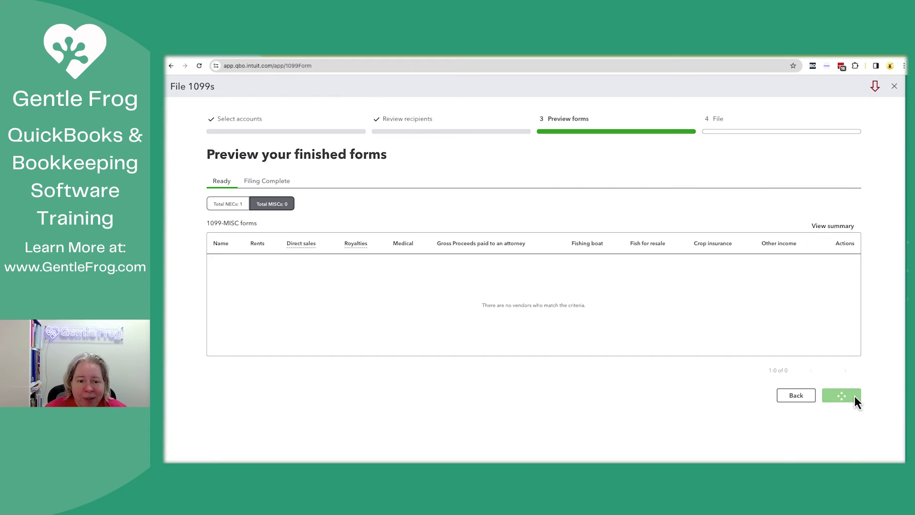